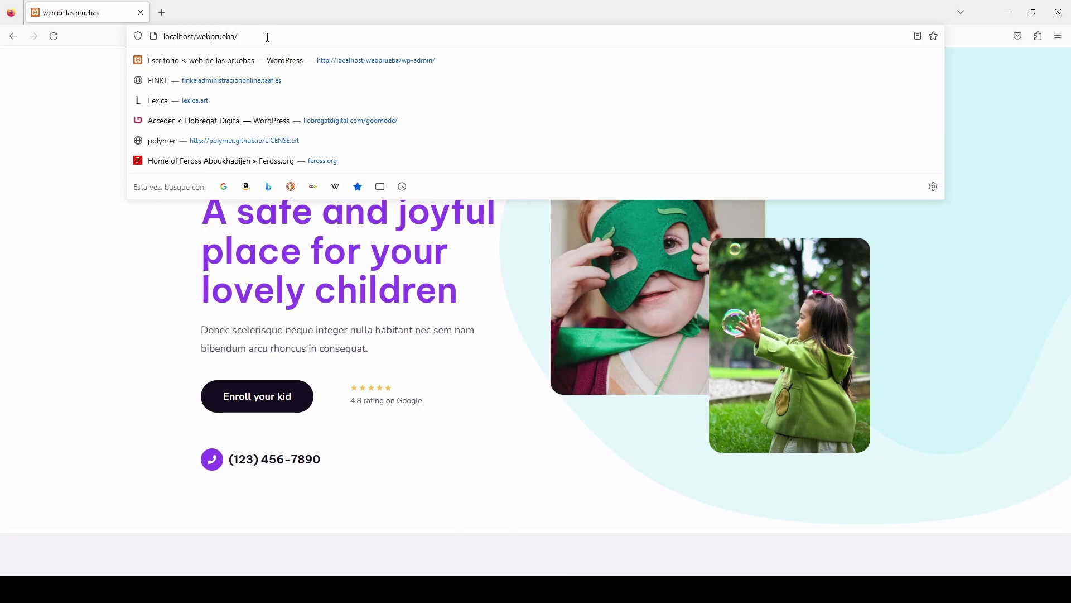
Open localhost/webprueba/wp-admin/ and log in to the WordPress dashboard with the saved credentials.
type("wp-admin/")
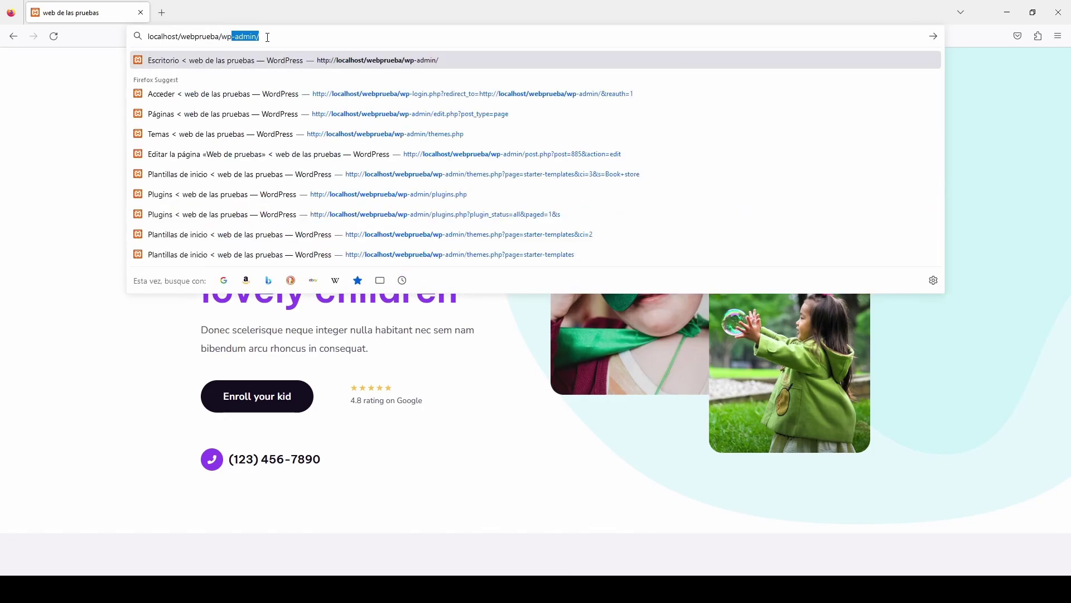
key("Return")
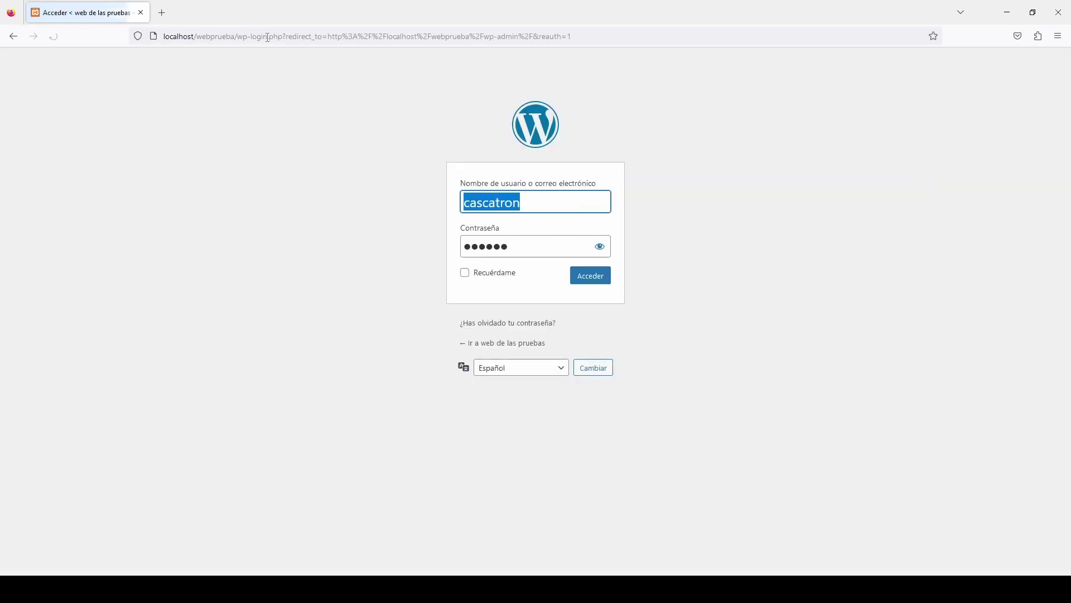
left_click(560, 202)
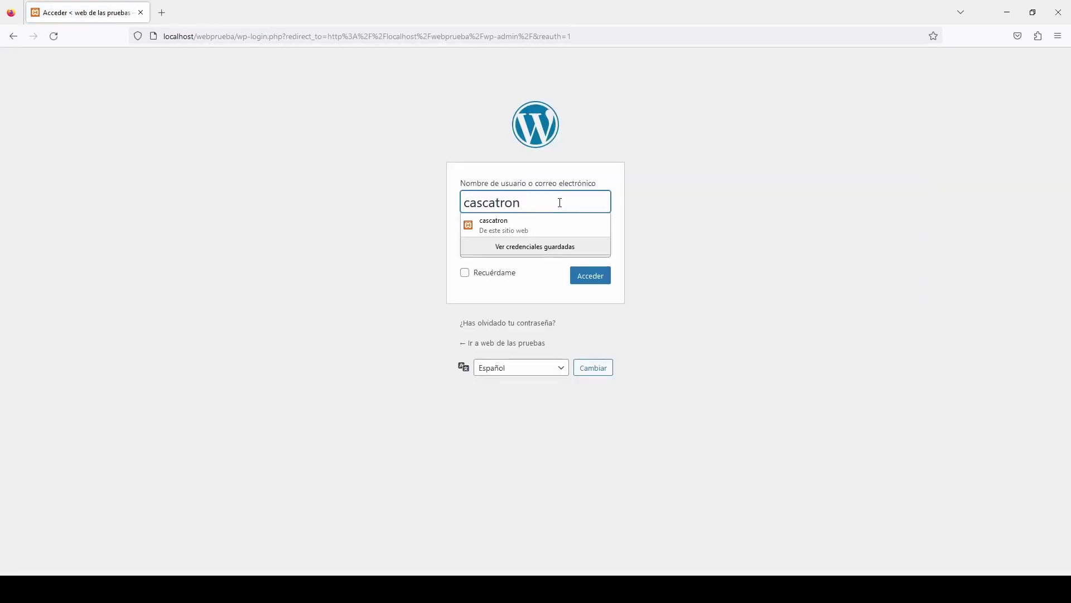
left_click(699, 179)
left_click(578, 285)
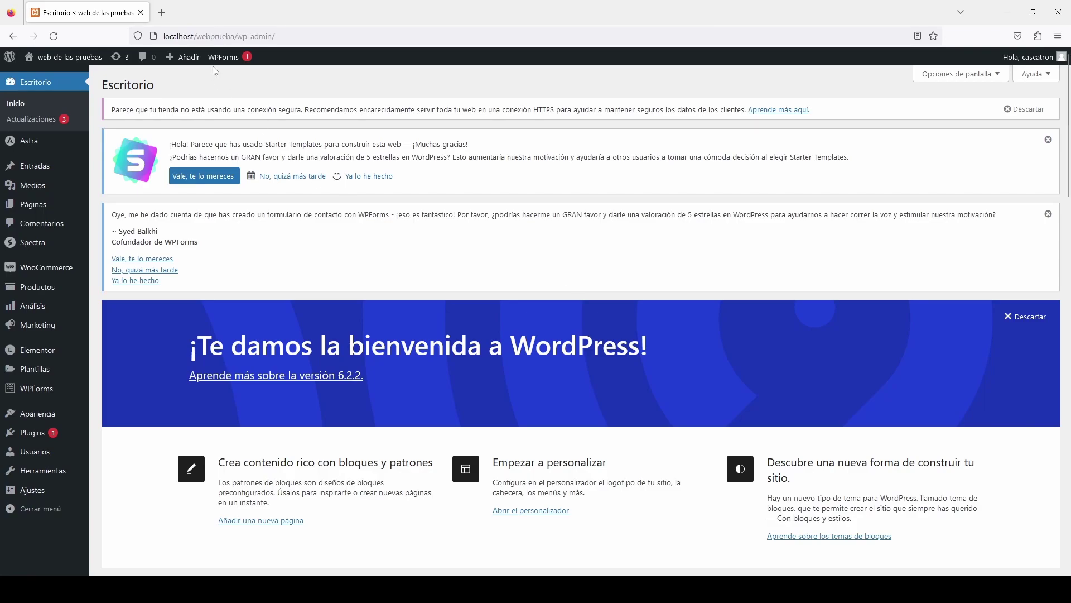
left_click_drag(237, 36, 289, 36)
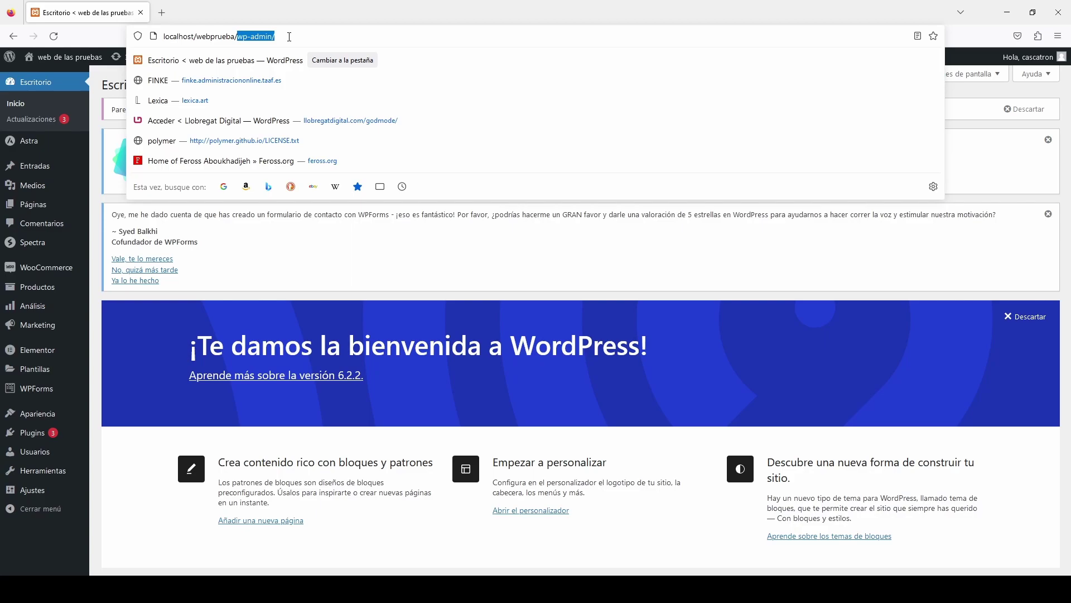
left_click(290, 36)
left_click_drag(236, 36, 314, 33)
key("Escape")
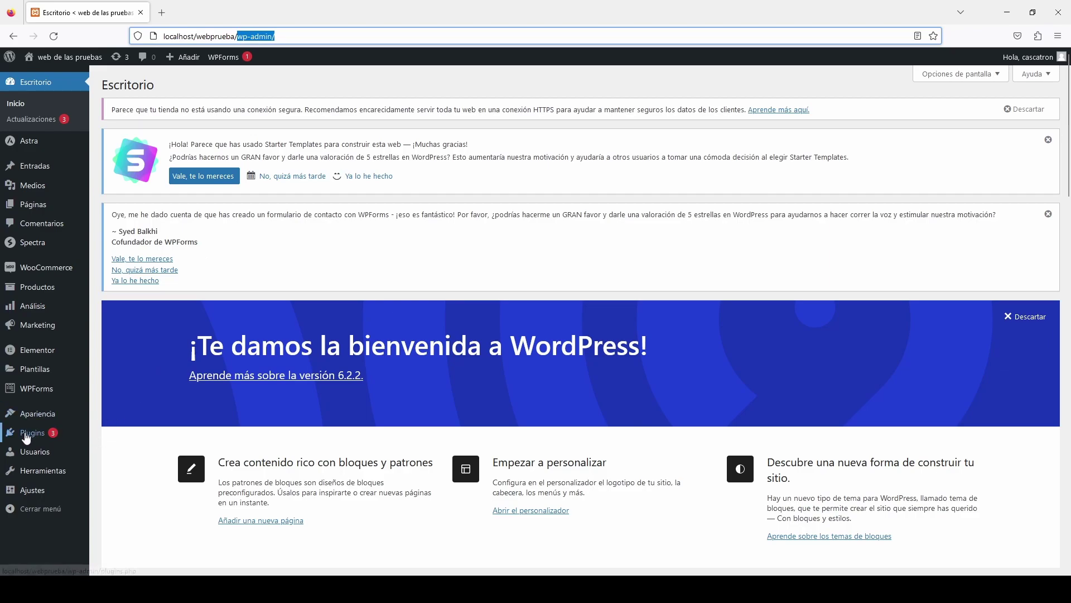
Search the plugin directory for "hide login" to add a new plugin.
mouse_move(32, 441)
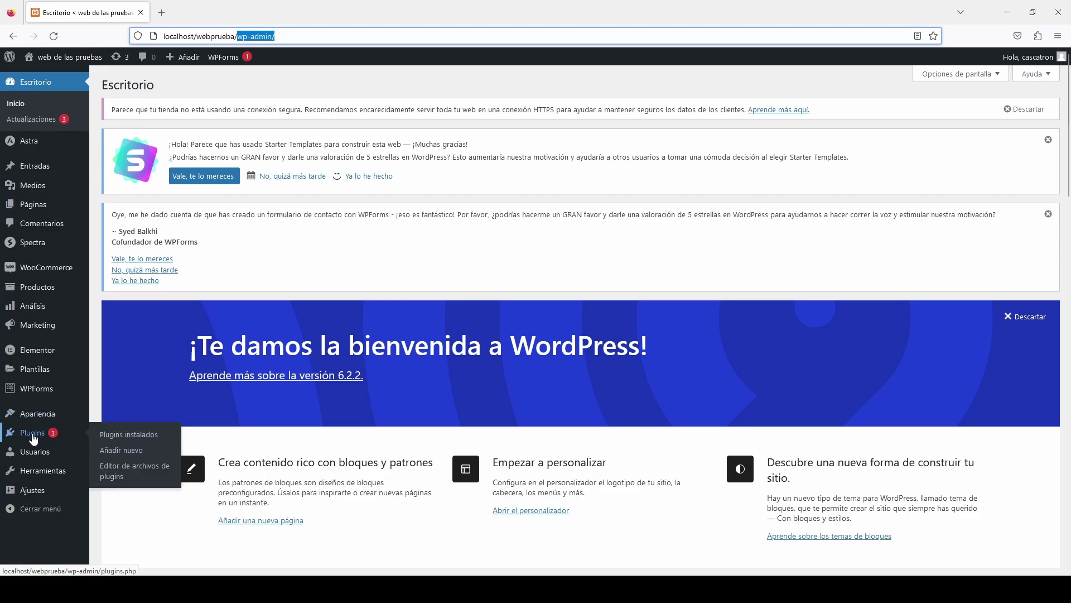
left_click(34, 439)
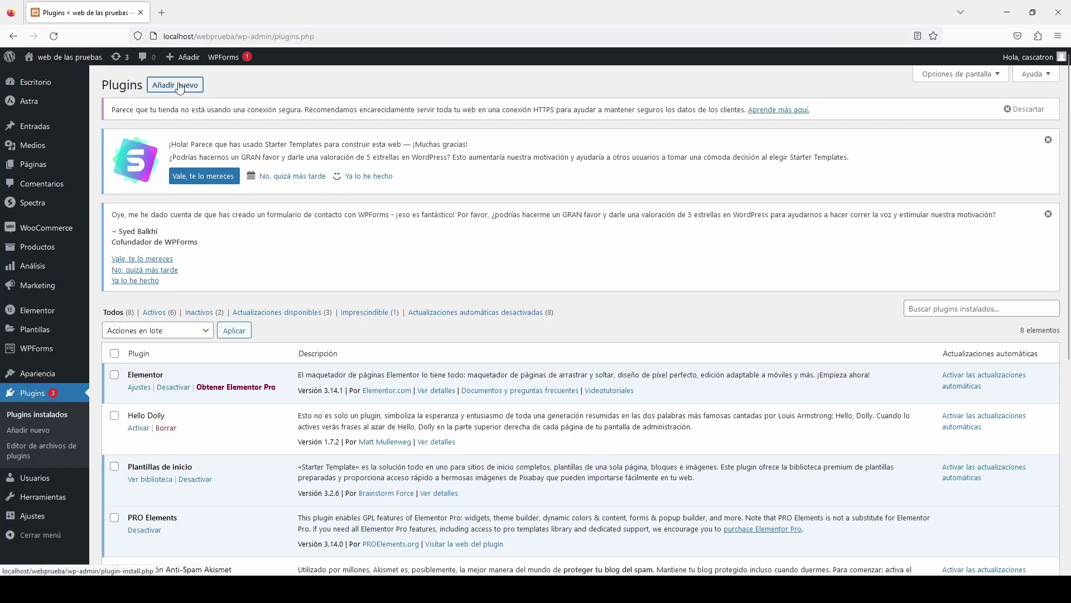
left_click(176, 84)
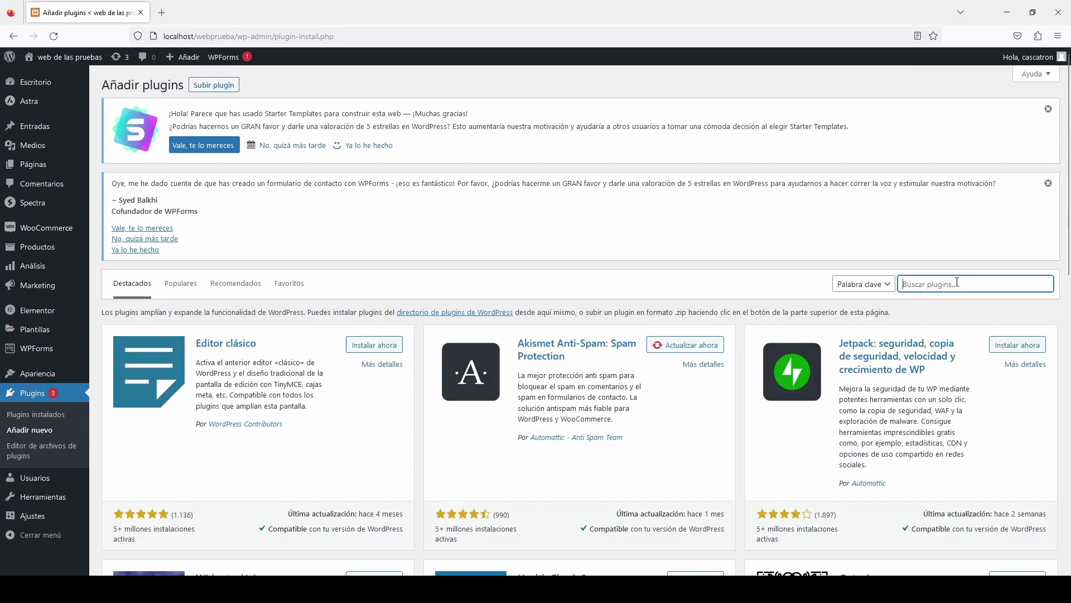
type("hide login")
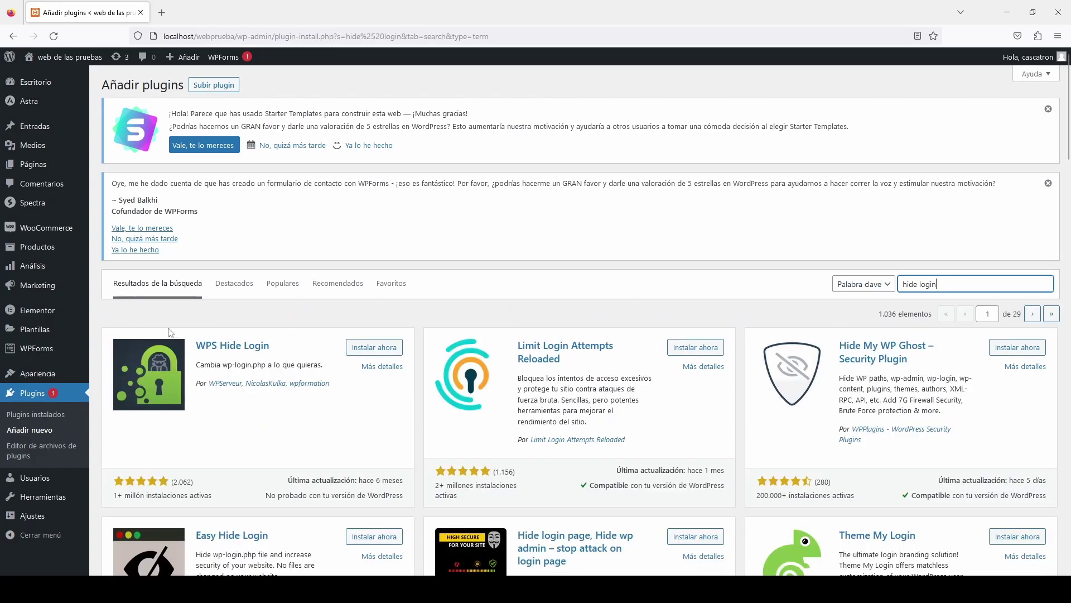
Install and activate the WPS Hide Login plugin and open its settings.
left_click(357, 349)
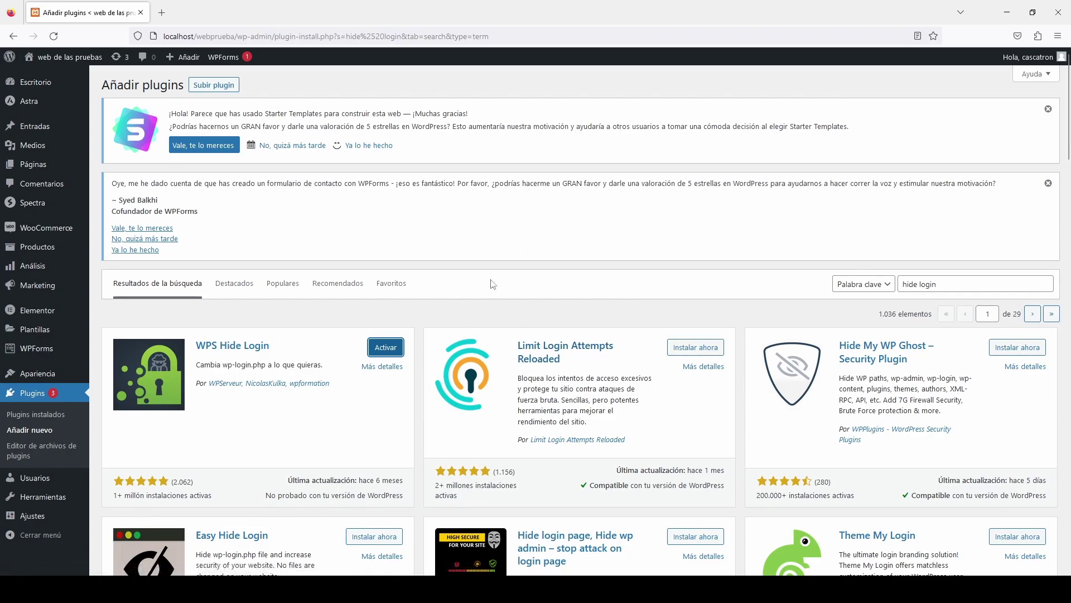
left_click(386, 347)
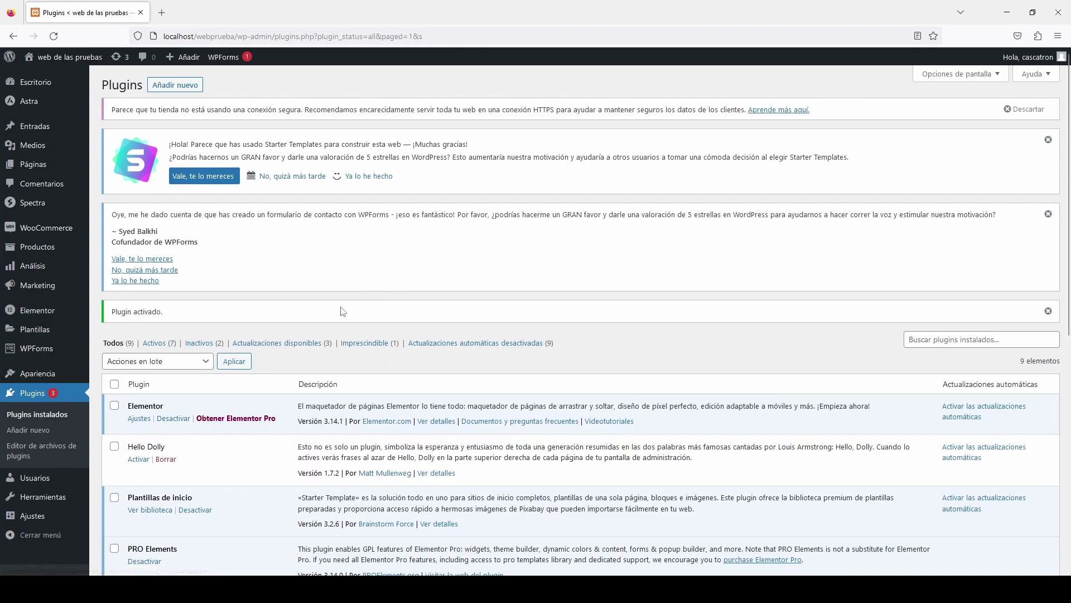
scroll(335, 295, "down", 4)
scroll(320, 287, "down", 3)
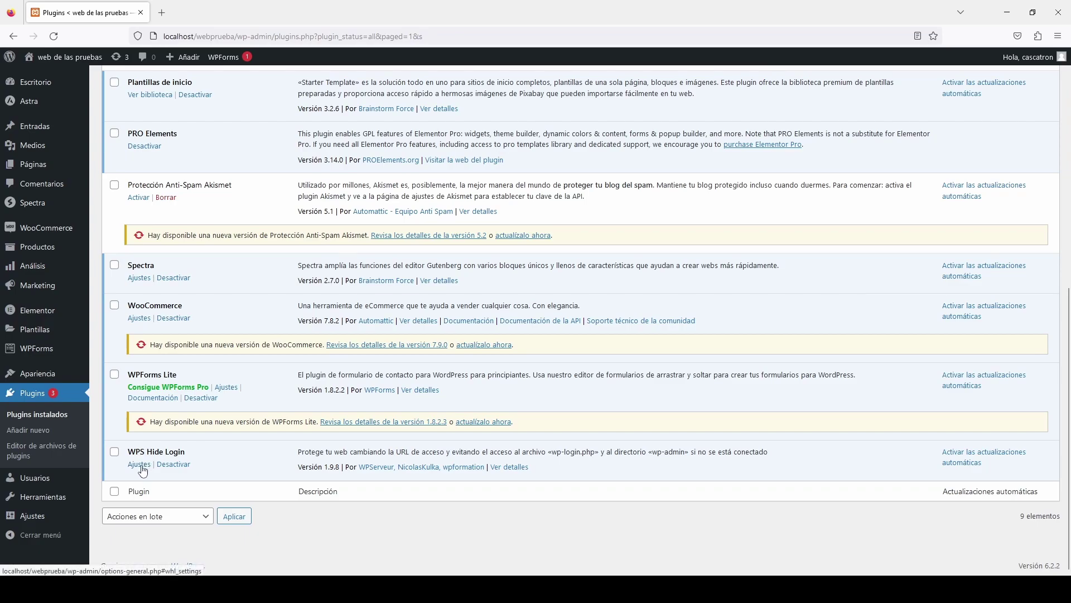
left_click(141, 467)
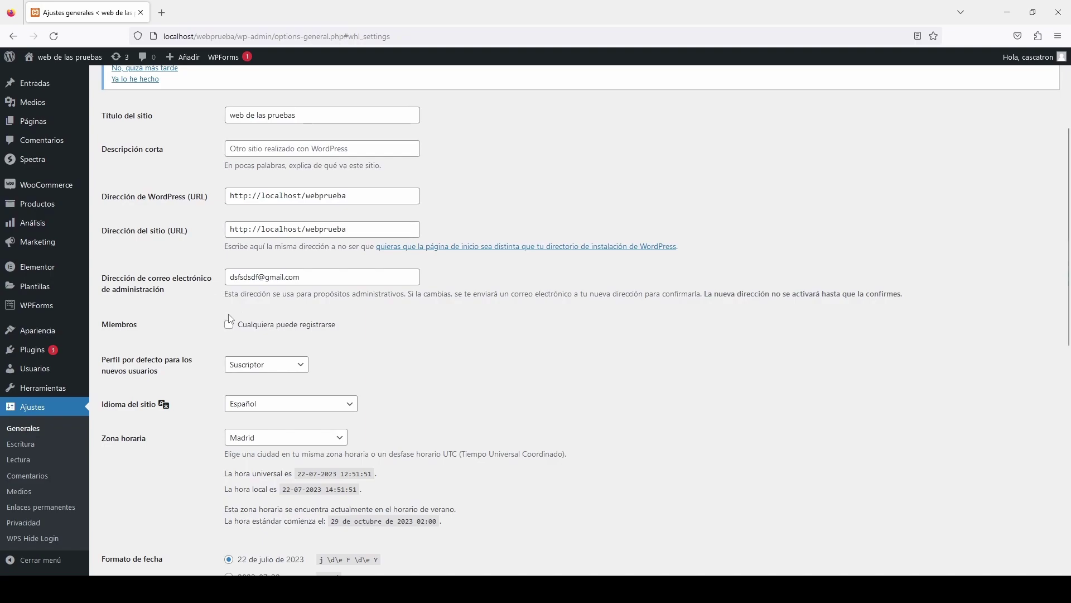
Review the WordPress and site addresses in the general settings and the redirection URL in the WPS Hide Login section.
scroll(218, 291, "up", 2)
left_click(191, 248)
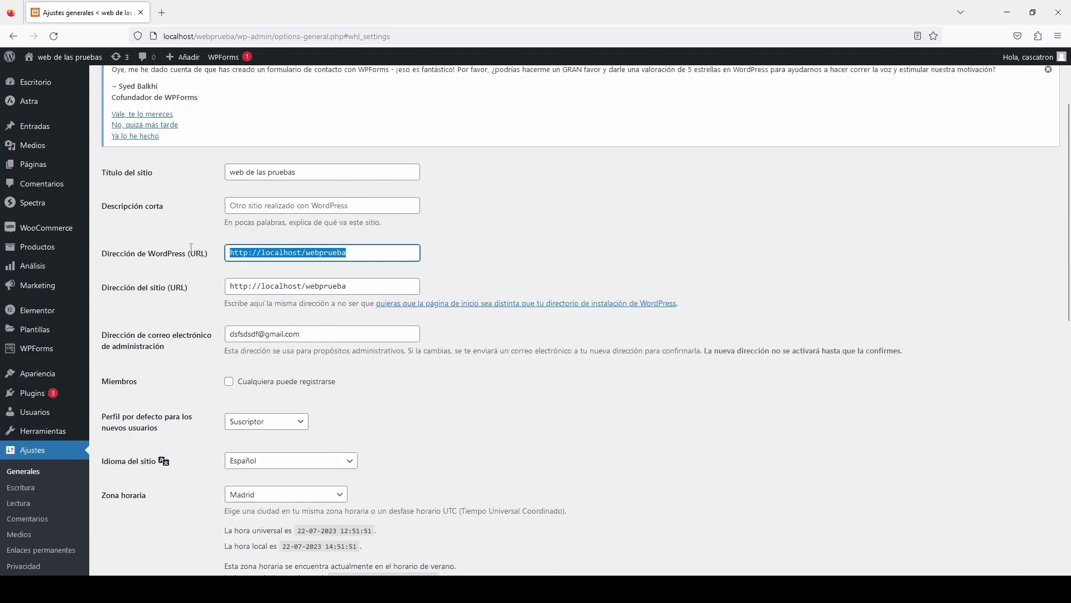
left_click(362, 289)
triple_click(362, 290)
scroll(305, 281, "down", 1)
triple_click(304, 279)
scroll(307, 302, "down", 5)
scroll(268, 289, "down", 4)
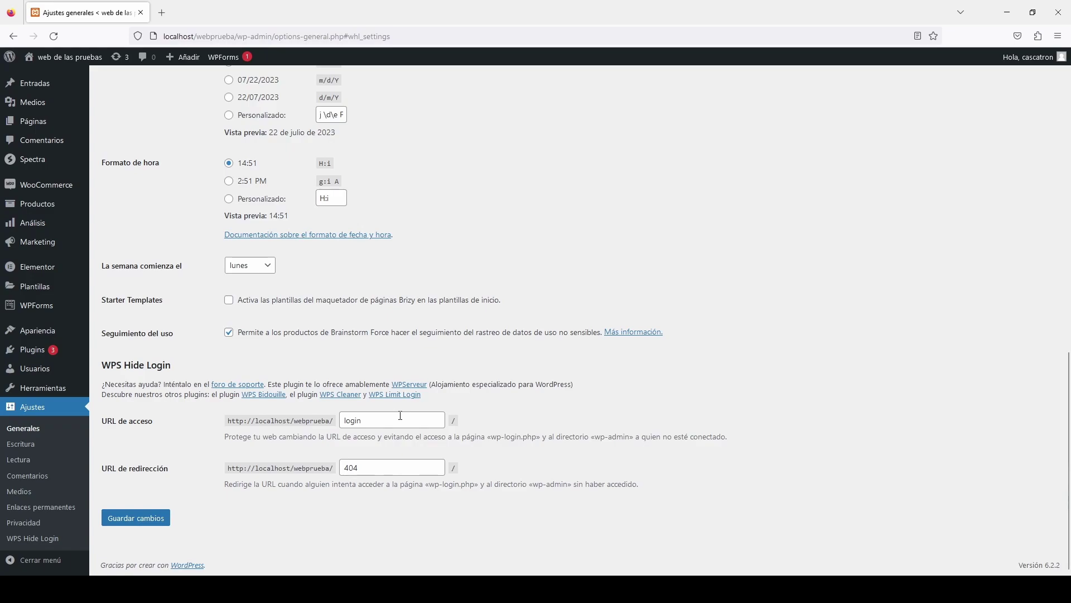
double_click(368, 468)
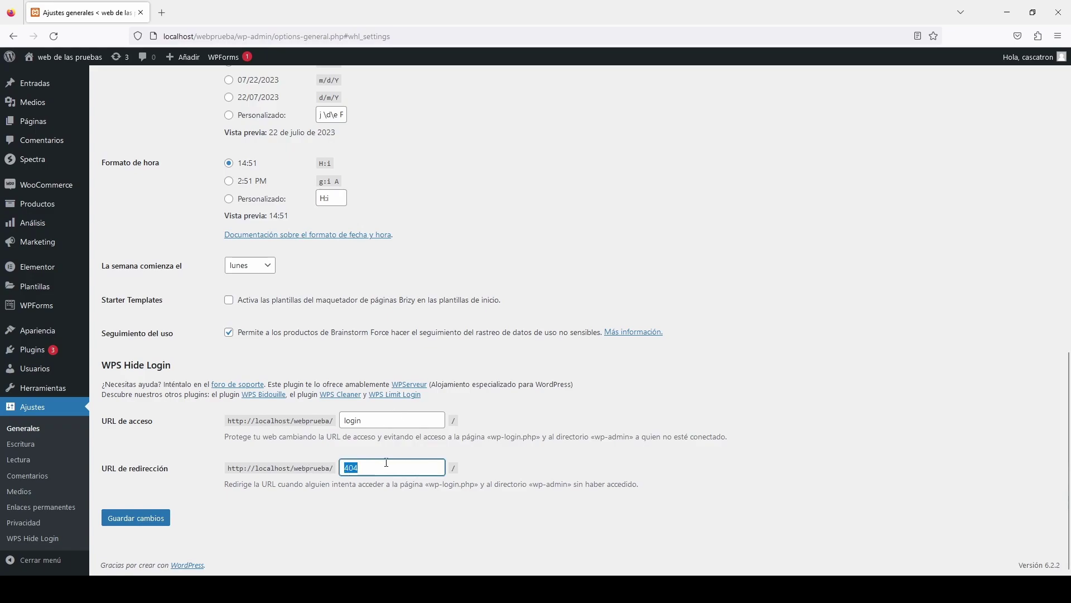
left_click(383, 420)
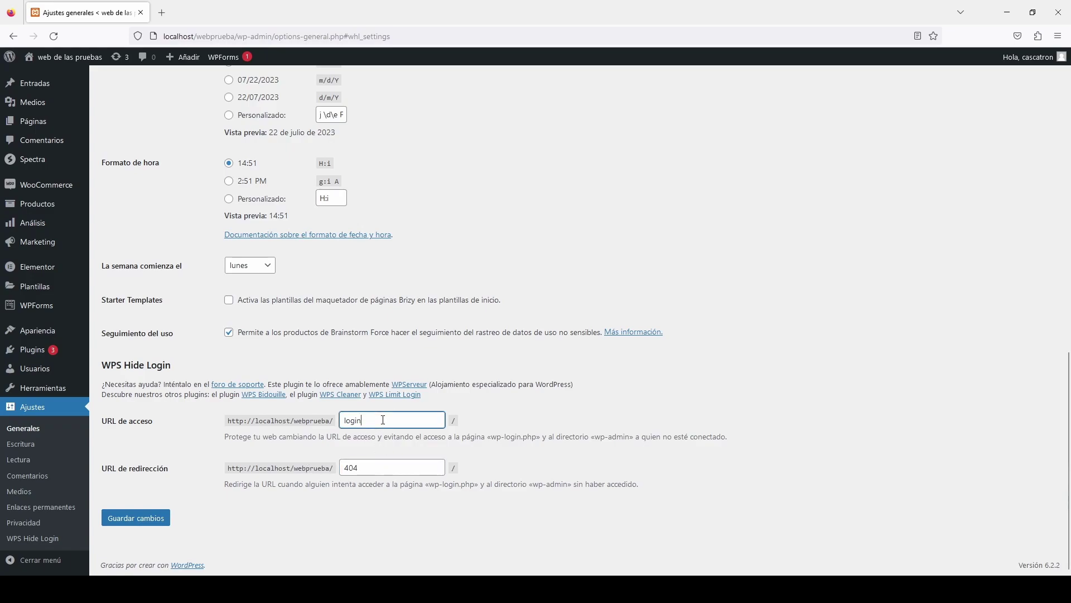
double_click(364, 422)
type("wp-admin")
left_click_drag(392, 419, 305, 414)
type("Gh%&")
key("BackSpace")
key("BackSpace")
key("BackSpace")
key("BackSpace")
Set the WPS Hide Login access URL to modoadmin and save the settings.
type("modoadmin")
left_click_drag(420, 423, 294, 409)
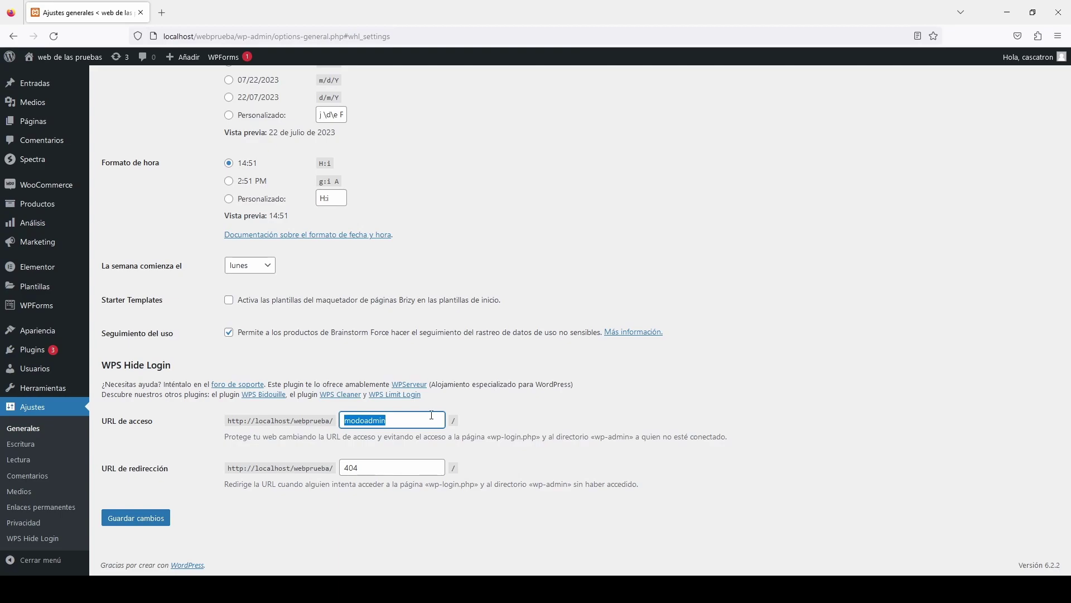
left_click(146, 518)
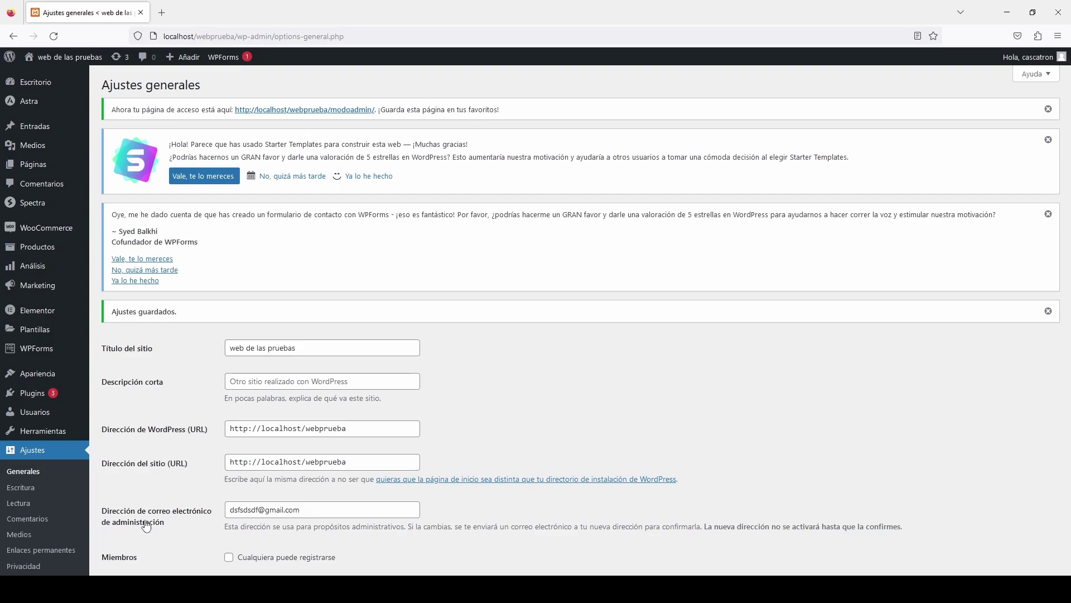
Visit the site's front page in a new tab and test the access address localhost/webprueba/modoadmin.
left_click(70, 57)
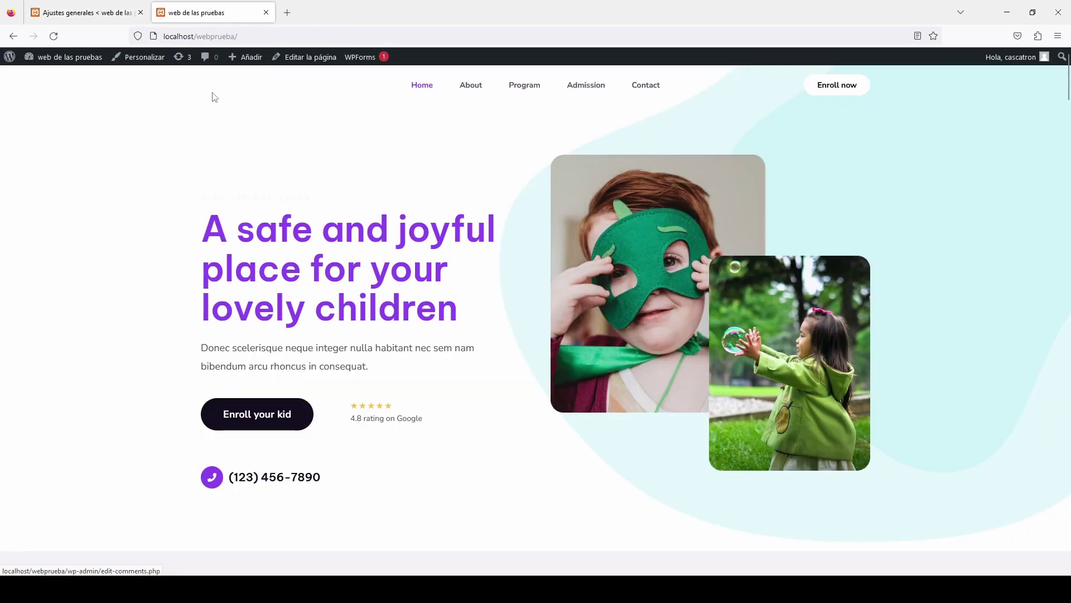
left_click(173, 35)
left_click(279, 36)
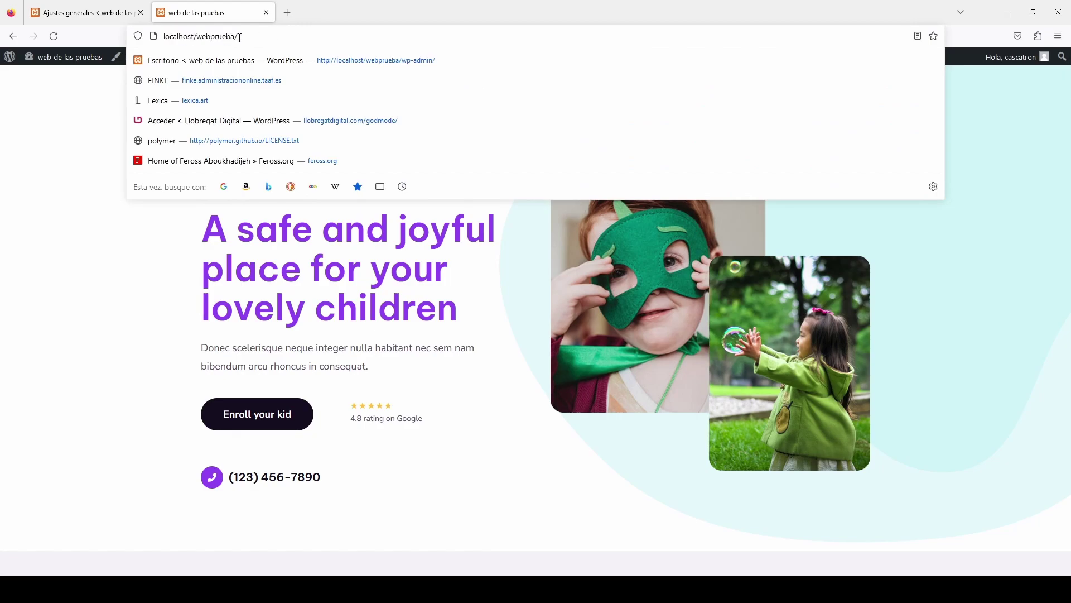
double_click(255, 36)
left_click(249, 37)
type("modoadmin")
key("Return")
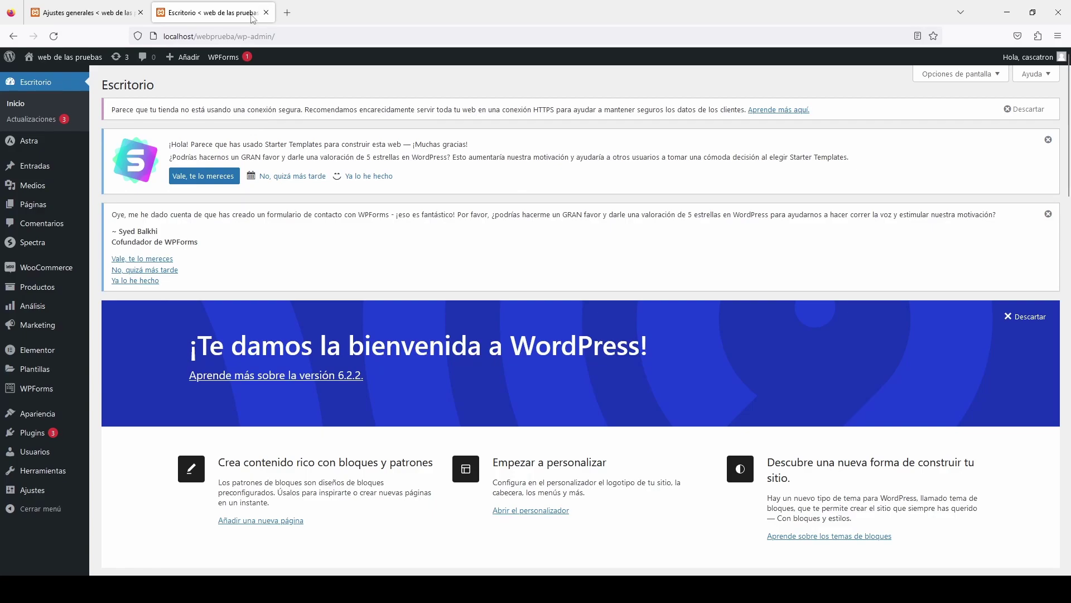
left_click_drag(239, 36, 282, 39)
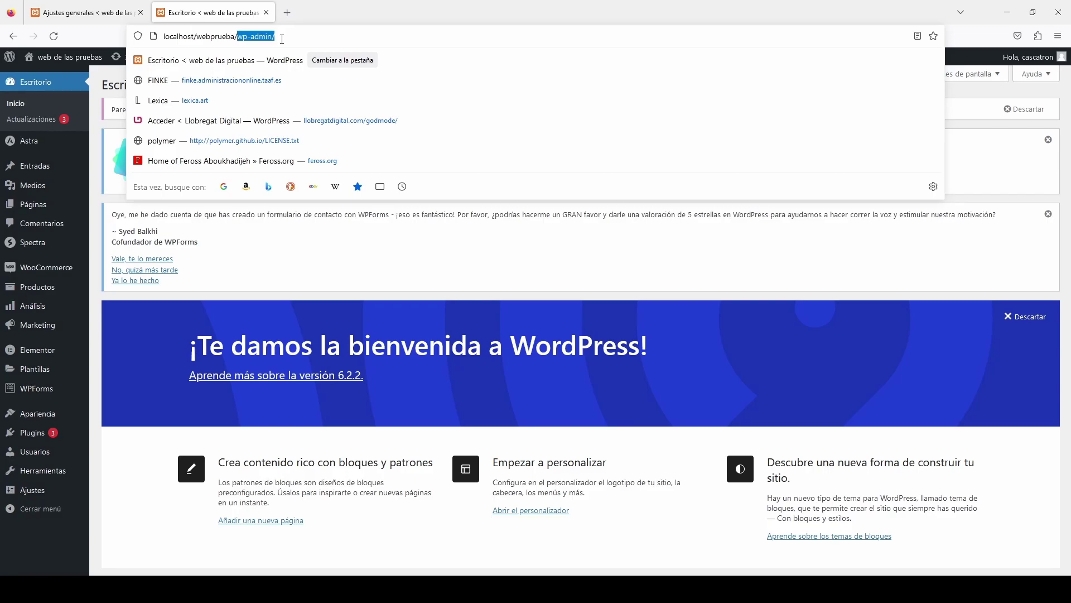
left_click(348, 33)
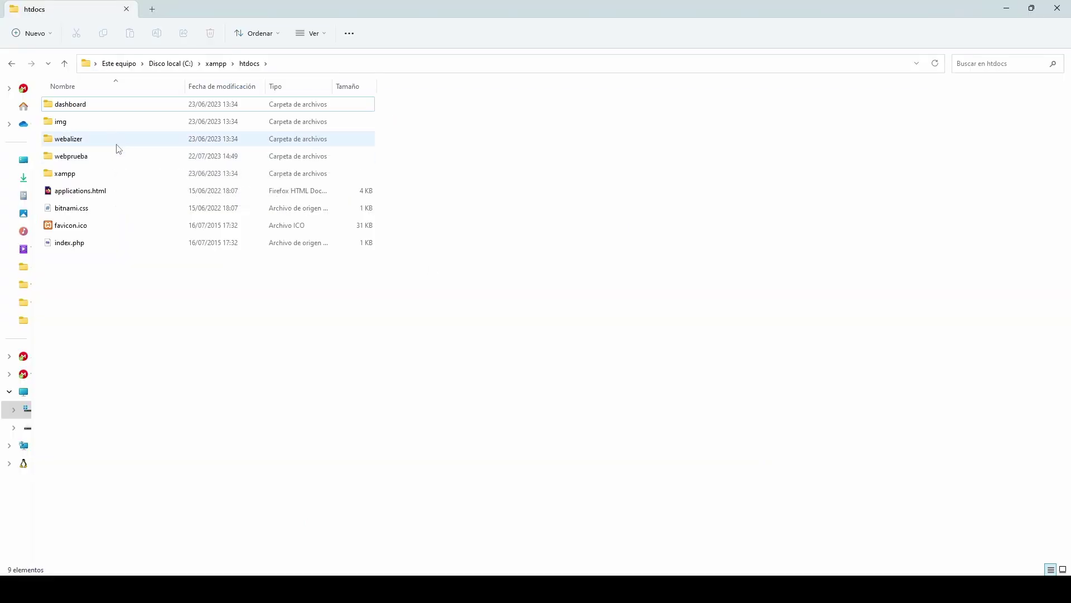
Switch to File Explorer and open the plugins folder inside webprueba's wp-content folder.
double_click(111, 156)
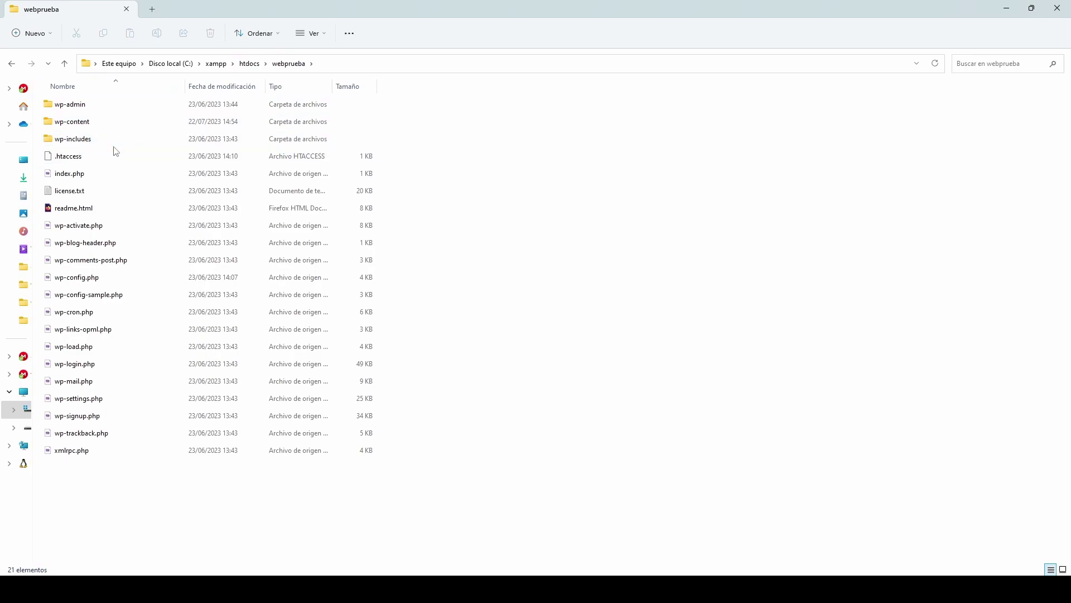
left_click(102, 115)
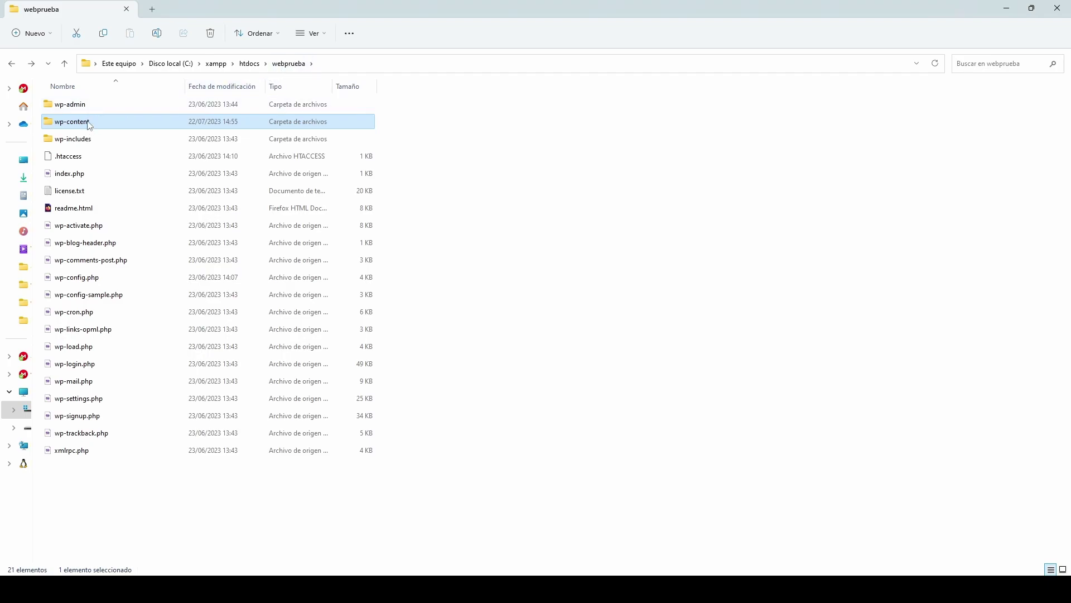
double_click(69, 122)
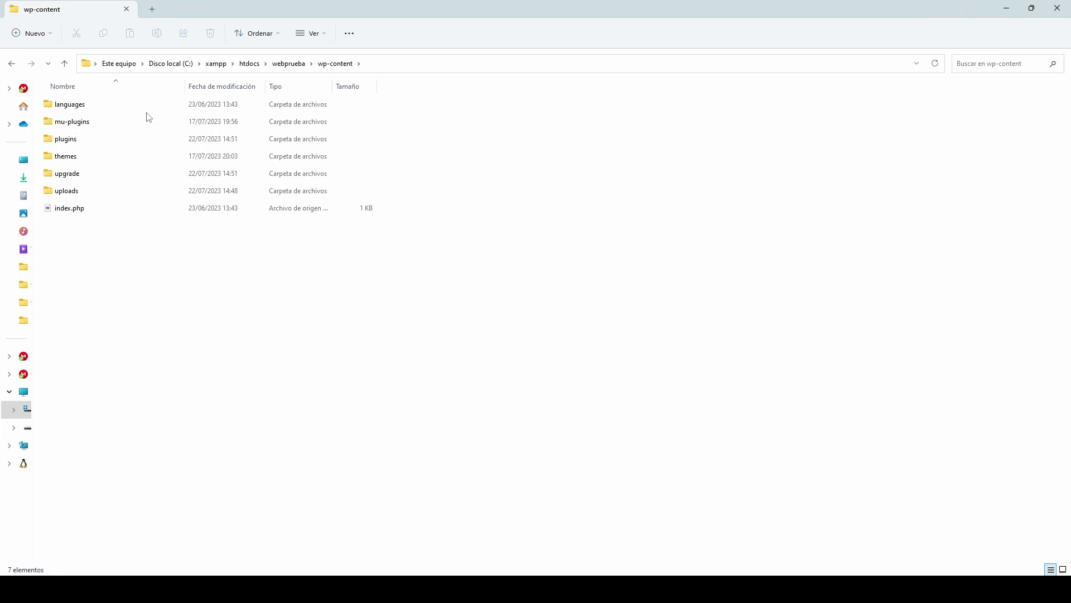
double_click(68, 140)
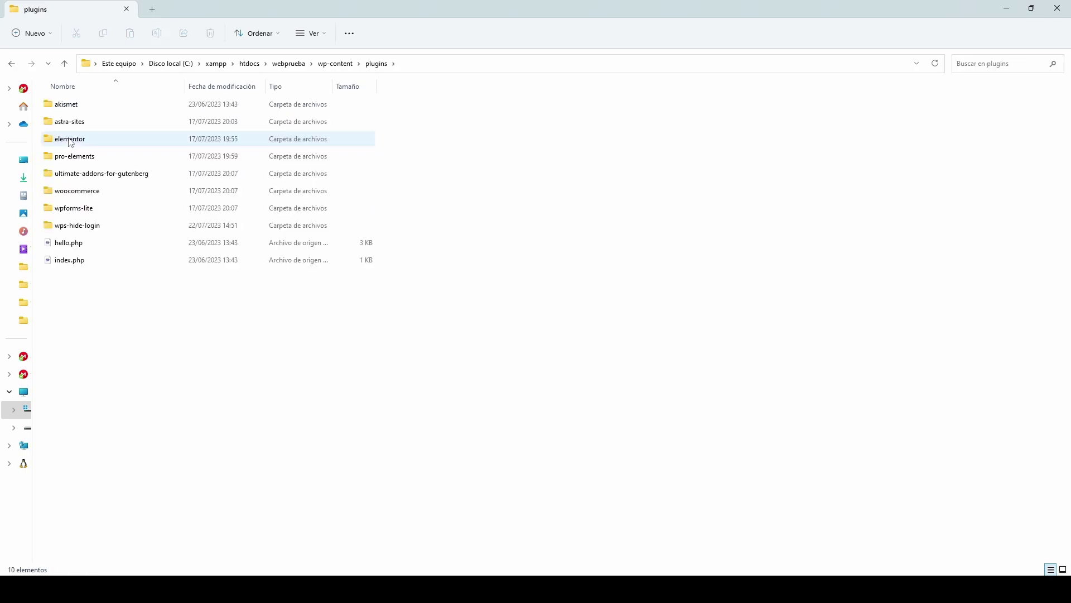
Rename the wps-hide-login folder as _wps-hide-login to disable the plugin.
left_click(78, 230)
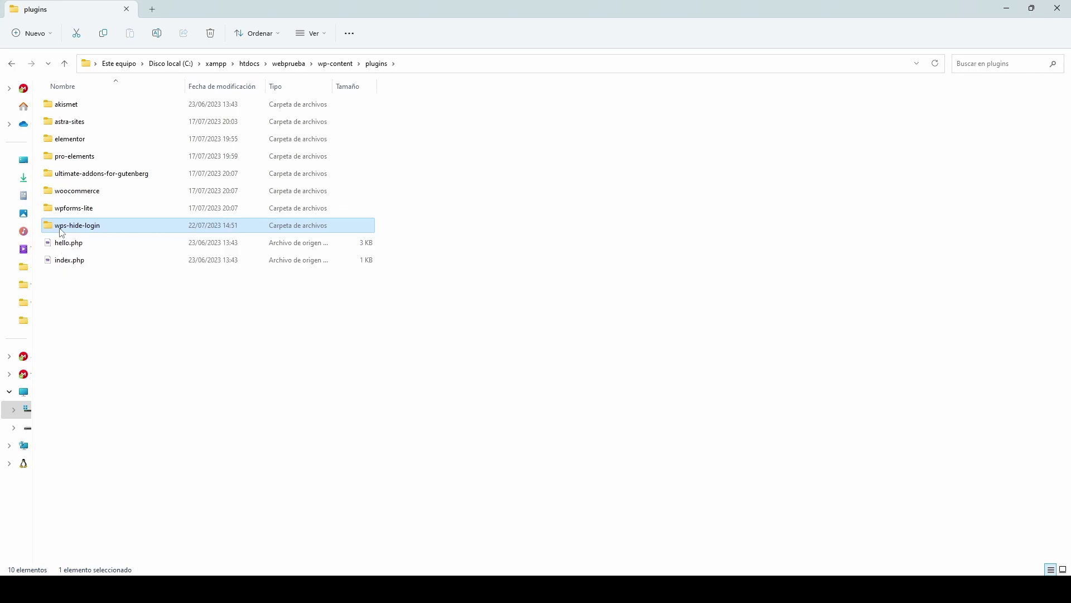
left_click(61, 229)
left_click(56, 226)
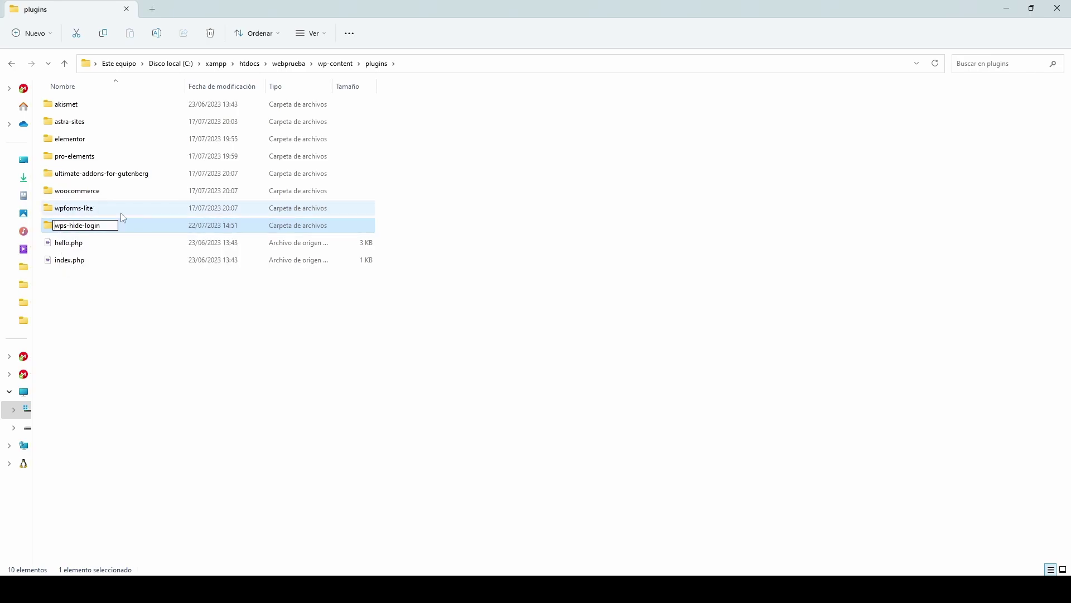
type("_")
left_click(100, 304)
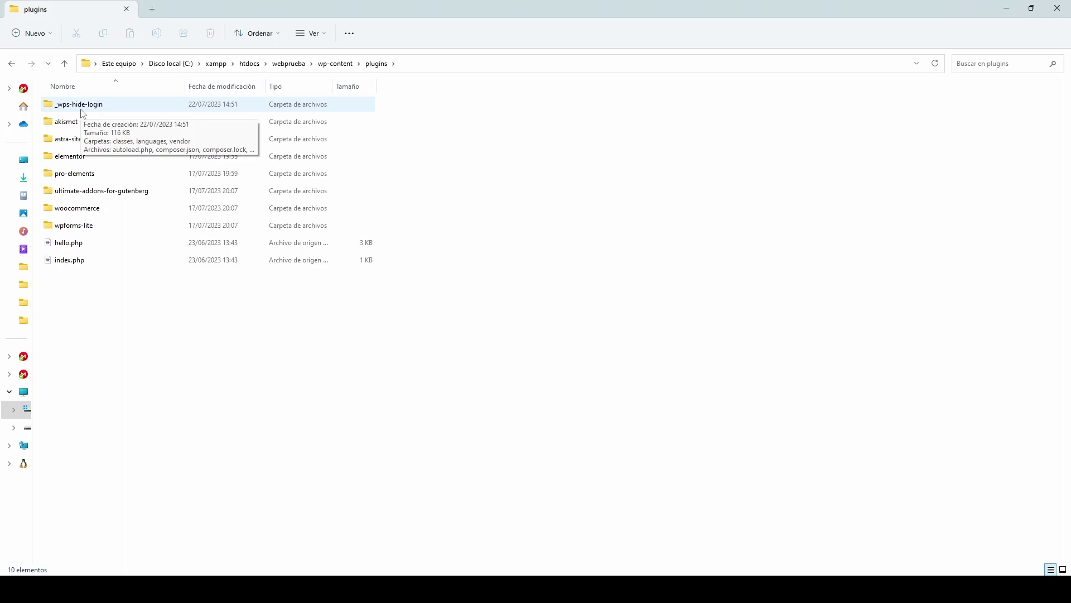
Switch back to Firefox and check the page at localhost/webprueba/modoadmin.
key("alt+Tab")
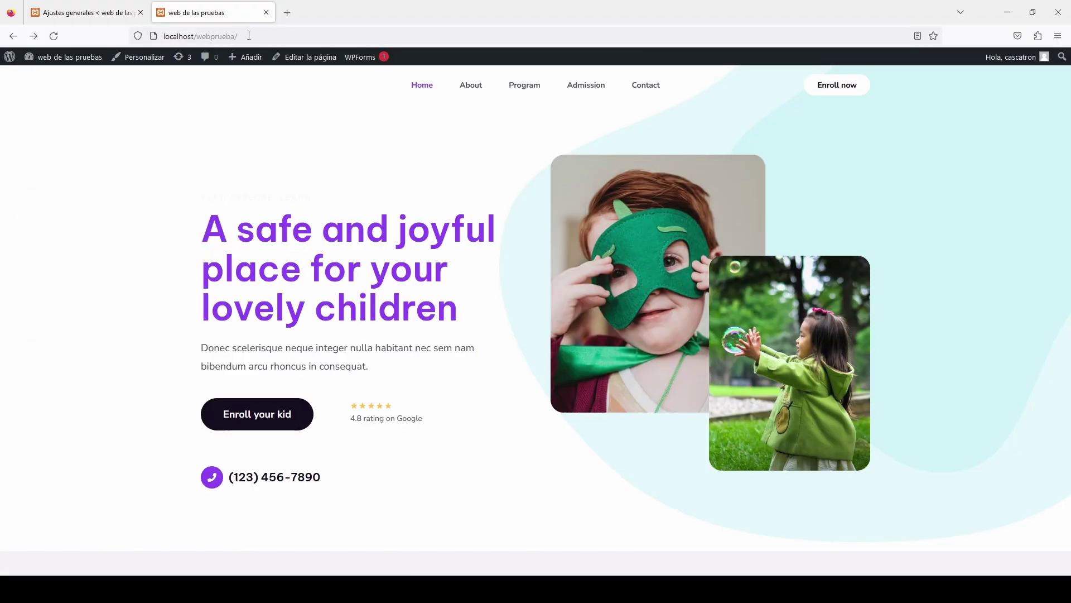
left_click(272, 36)
left_click(273, 35)
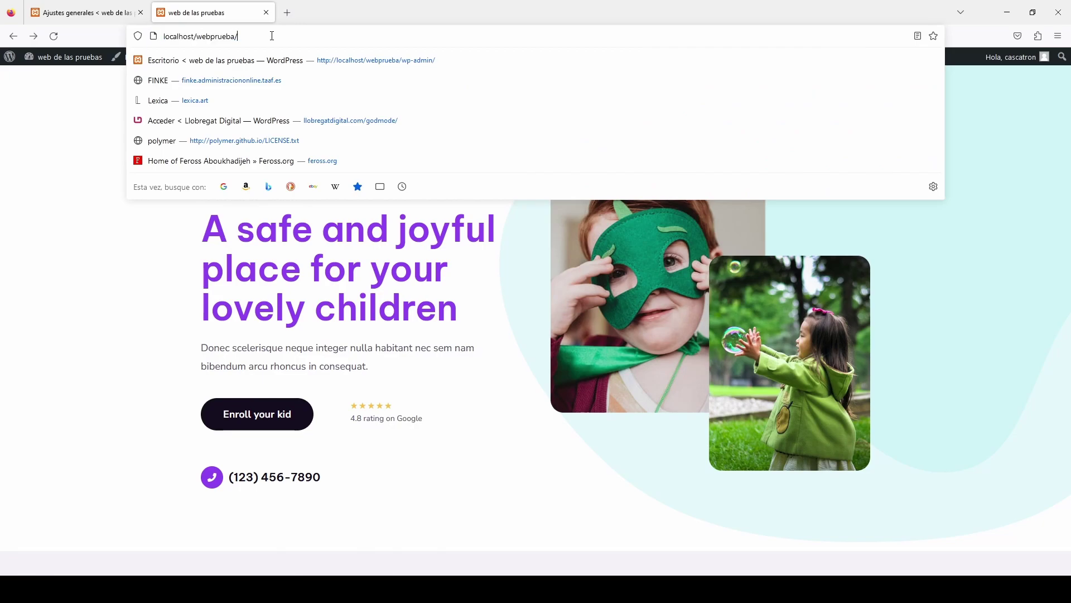
type("modoadmin")
key("Return")
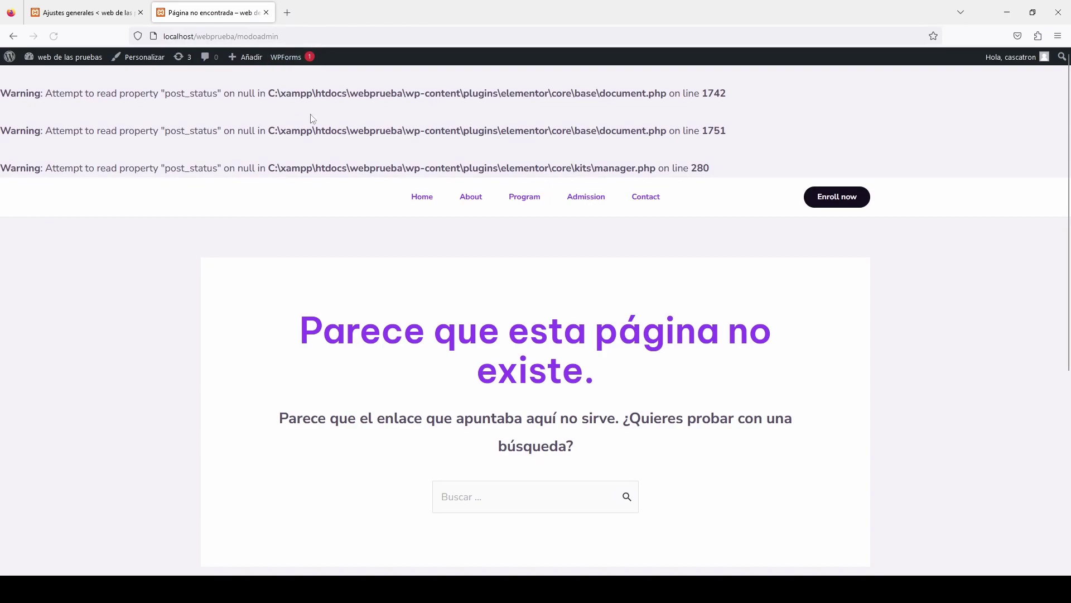
scroll(430, 212, "down", 2)
scroll(402, 193, "up", 2)
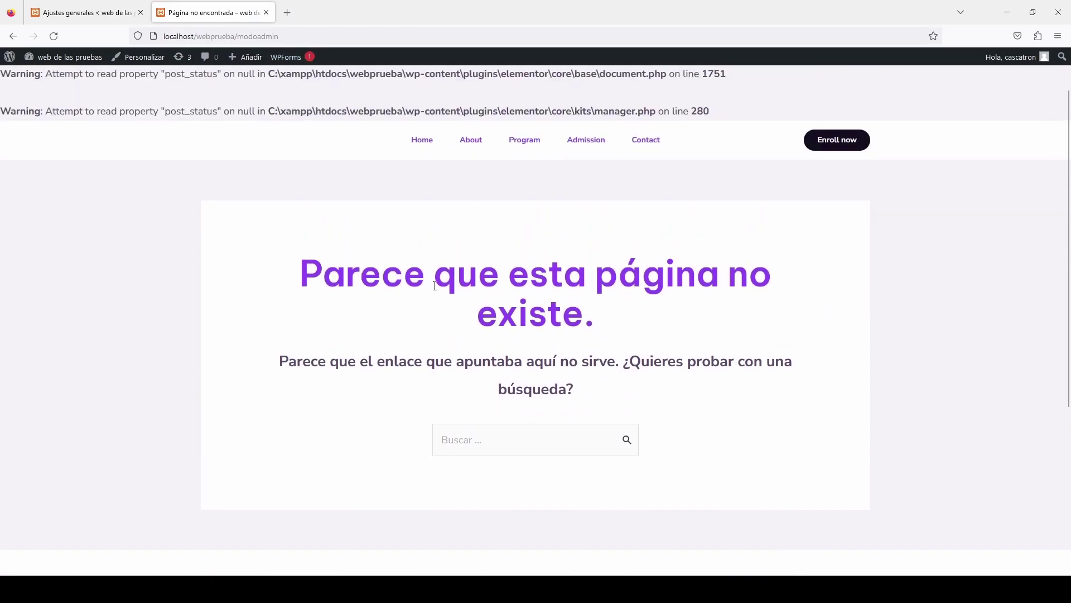
Test the default address localhost/webprueba/wp-admin and open the site's front page in a new tab.
left_click(361, 38)
type("localhost/webprueba/wp")
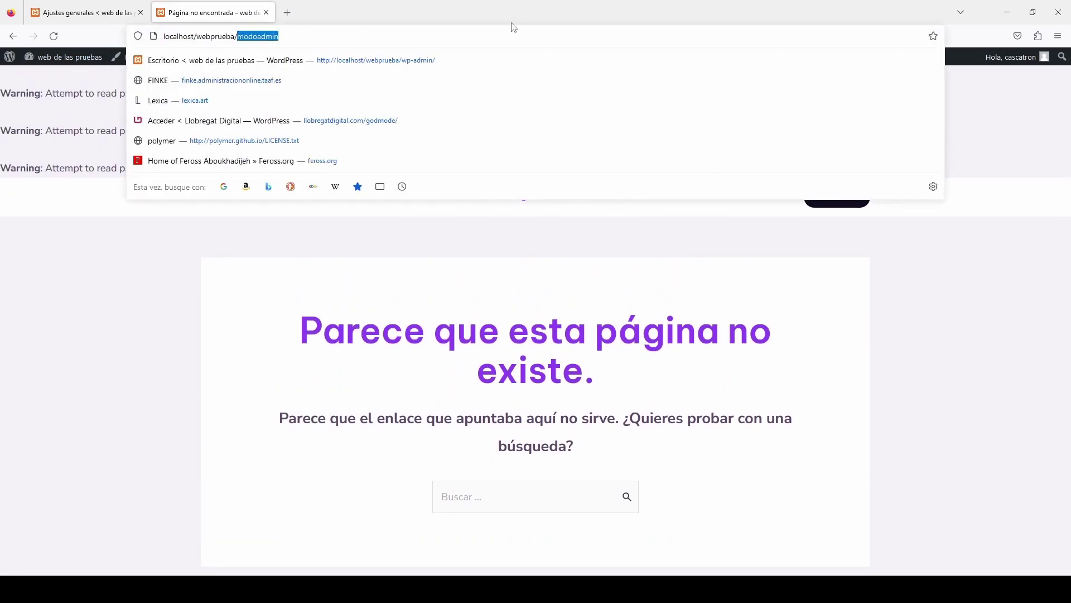
type("-admin")
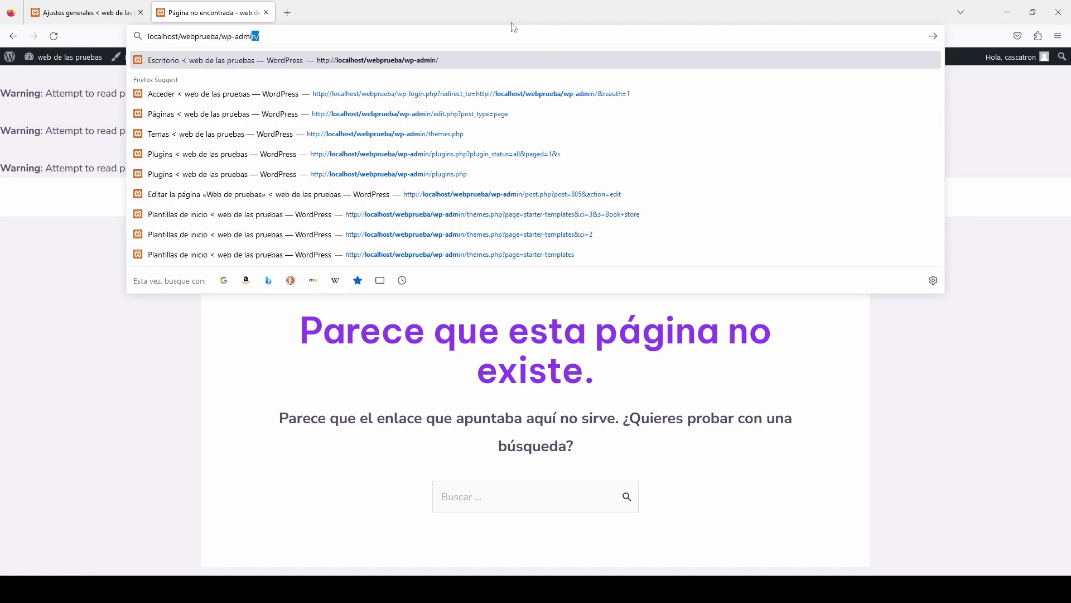
key("Delete")
key("Return")
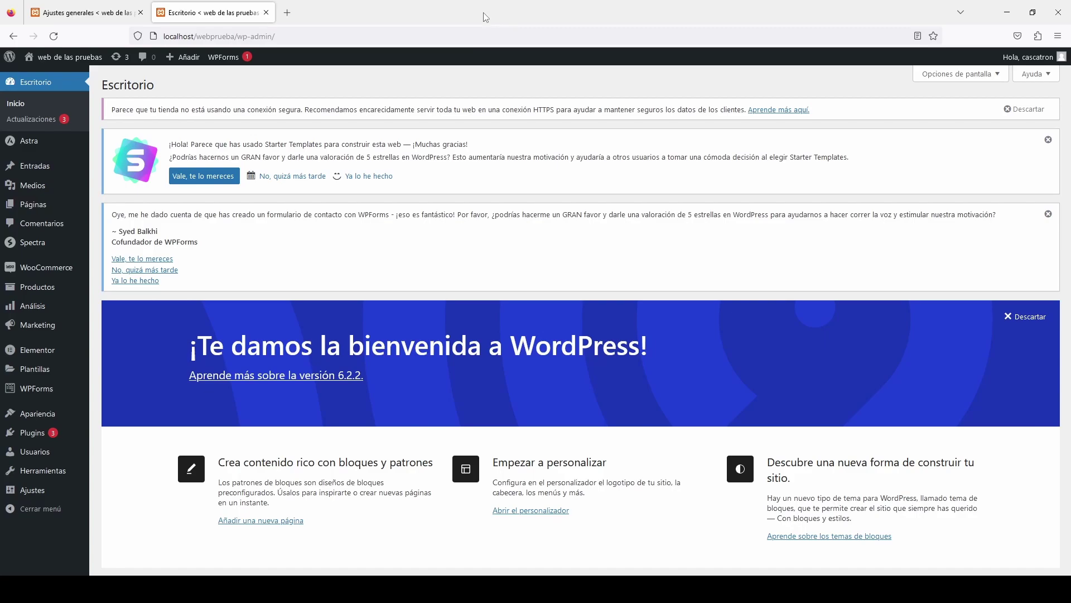
middle_click(65, 56)
left_click(340, 13)
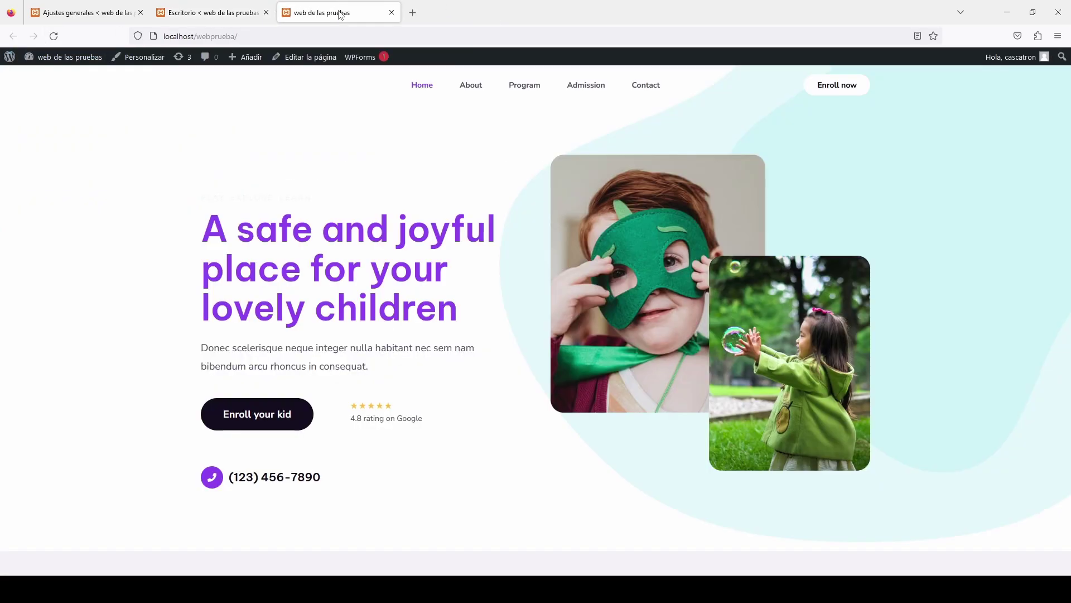